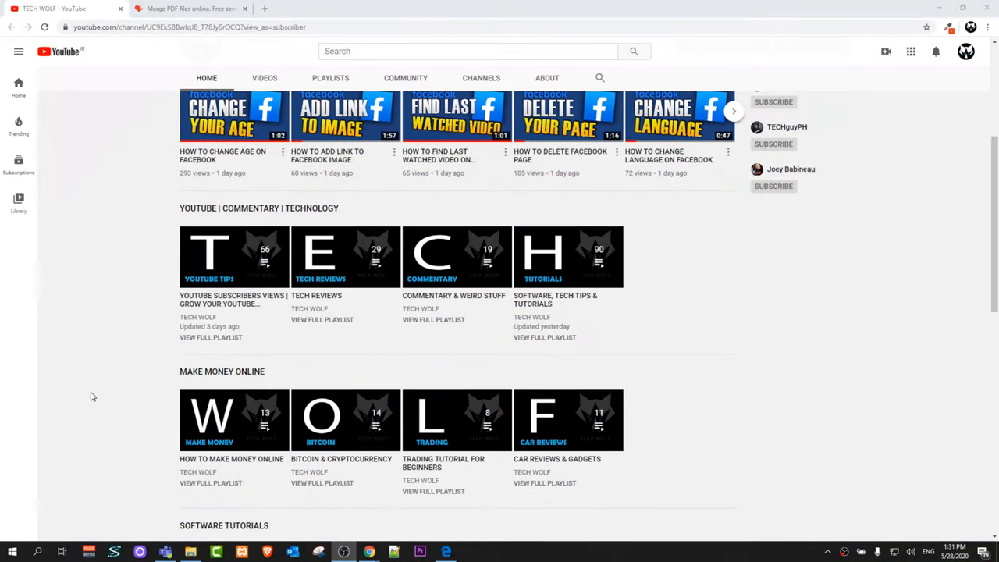
{"action": "scroll", "coordinate": [92, 396], "scroll_direction": "up", "scroll_amount": 4}
{"action": "scroll", "coordinate": [91, 397], "scroll_direction": "up", "scroll_amount": 3}
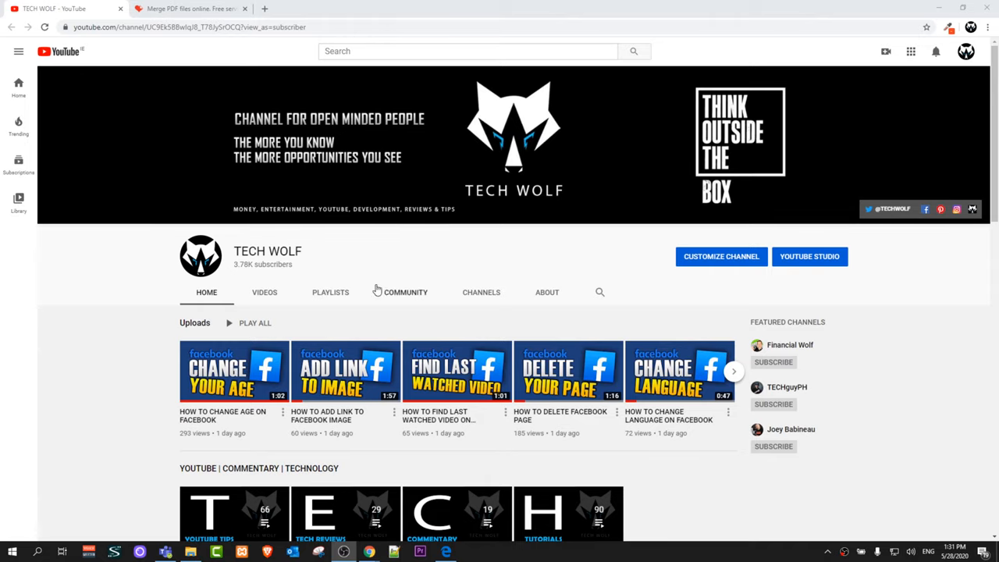
Show the desktop and line up File 1, File 2 and File 3 in an even row.
{"action": "key", "text": "super+d"}
{"action": "left_click", "coordinate": [374, 230]}
{"action": "left_click_drag", "start_coordinate": [375, 231], "coordinate": [295, 230]}
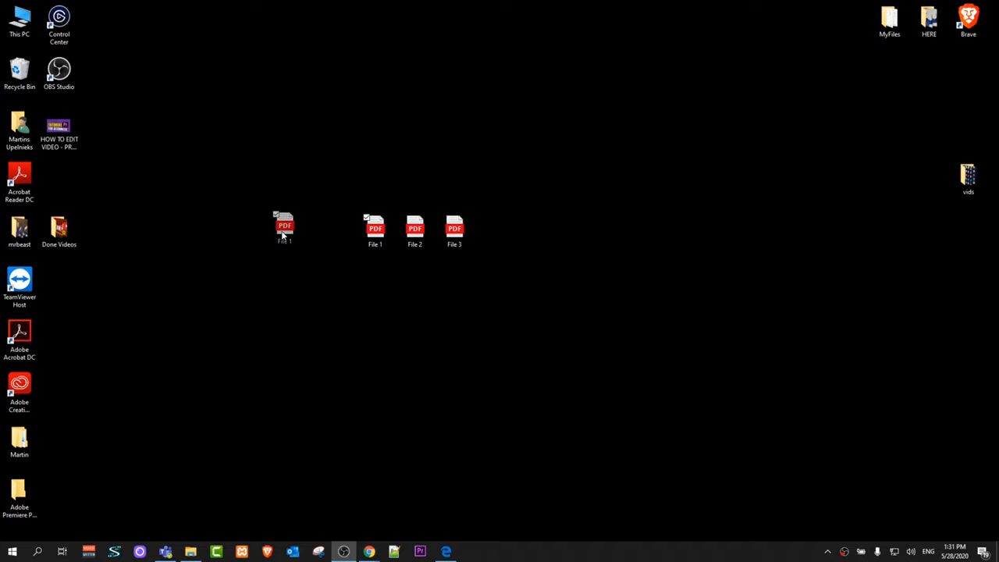
{"action": "left_click_drag", "start_coordinate": [414, 230], "coordinate": [374, 230]}
View File 3's contents in Edge, then close all the open PDFs.
{"action": "double_click", "coordinate": [454, 230]}
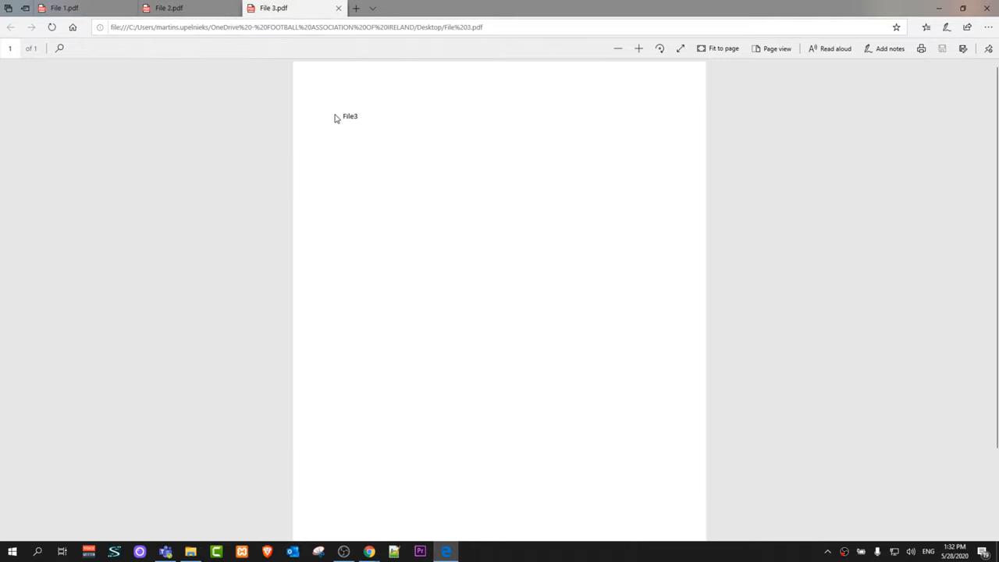
{"action": "double_click", "coordinate": [342, 117]}
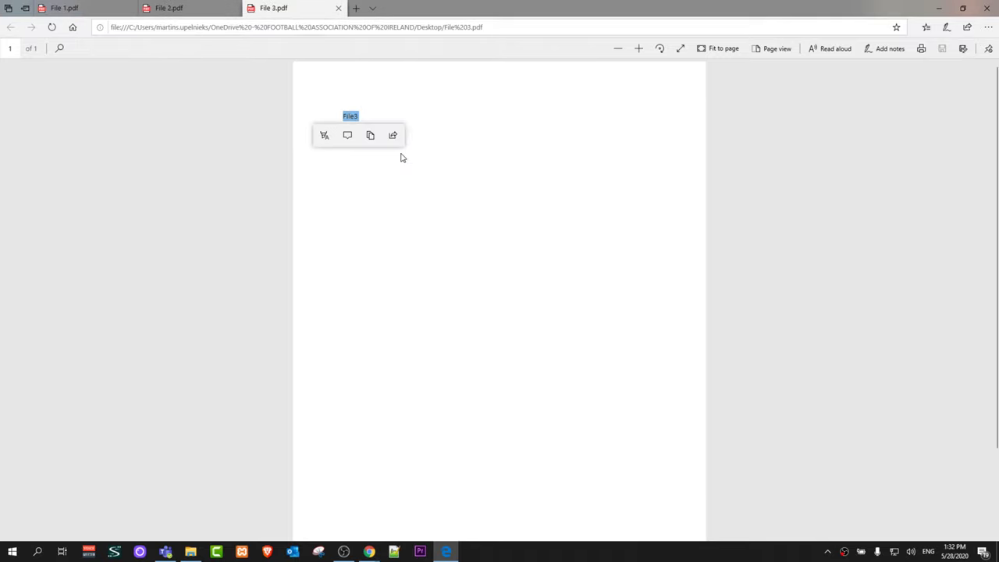
{"action": "left_click", "coordinate": [986, 8]}
{"action": "left_click", "coordinate": [449, 310]}
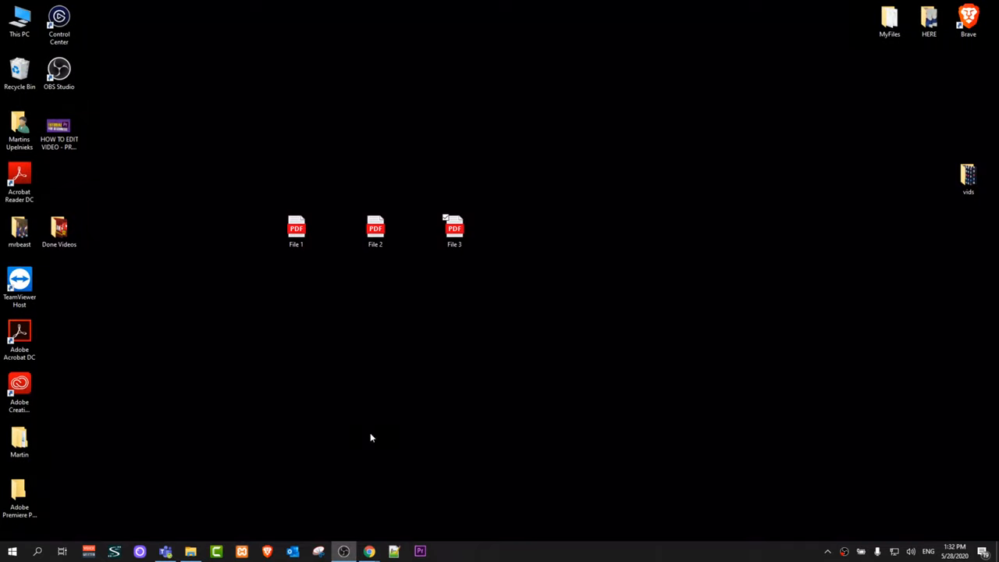
{"action": "mouse_move", "coordinate": [369, 552]}
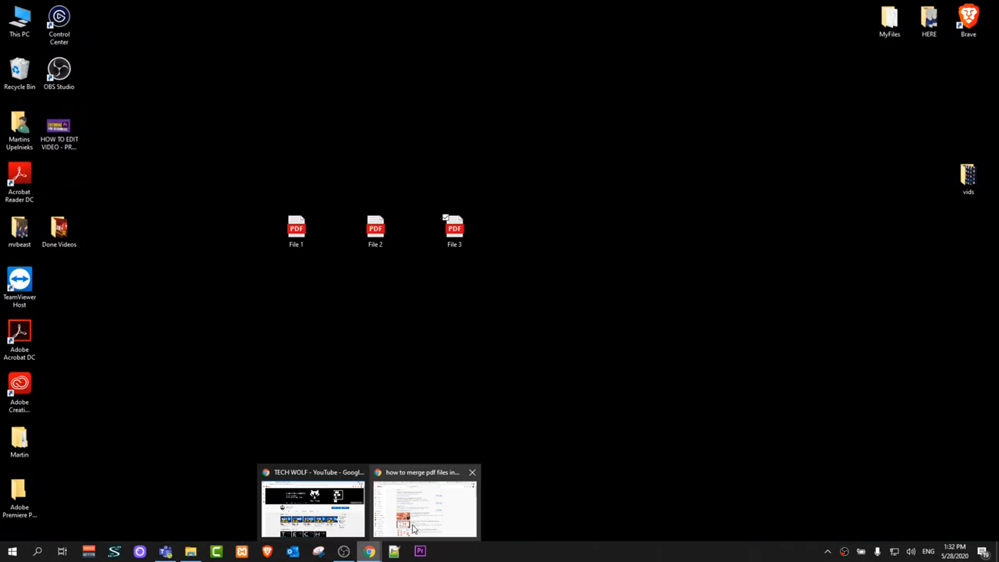
Return to the iLovePDF Merge PDF page and start selecting PDF files from the computer.
{"action": "left_click", "coordinate": [424, 508]}
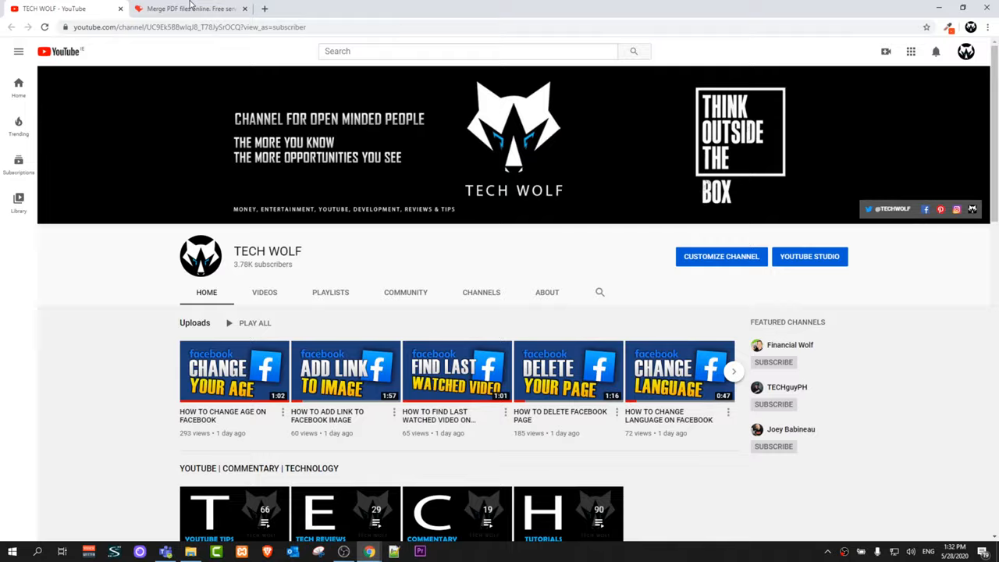
{"action": "left_click", "coordinate": [190, 8]}
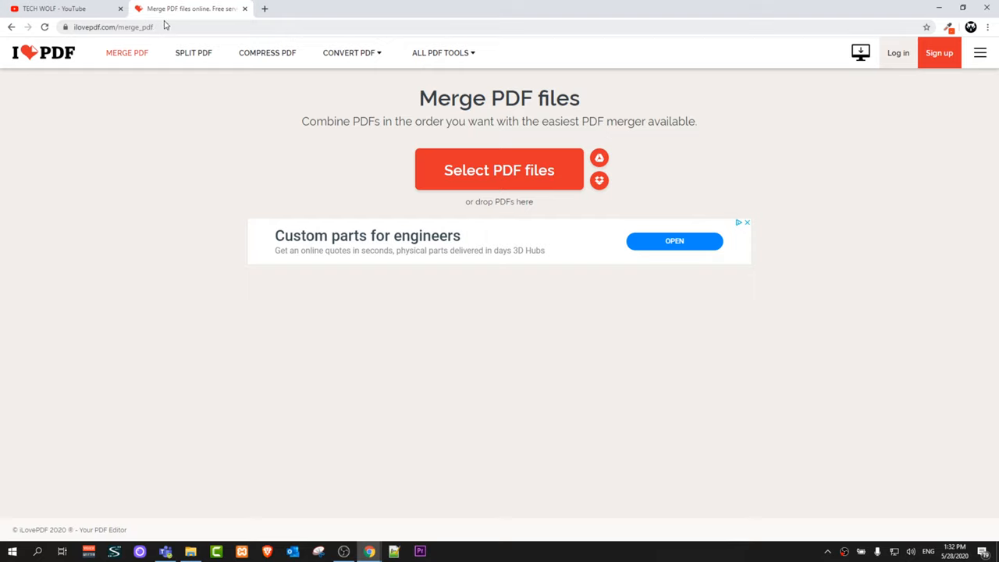
{"action": "left_click", "coordinate": [482, 179]}
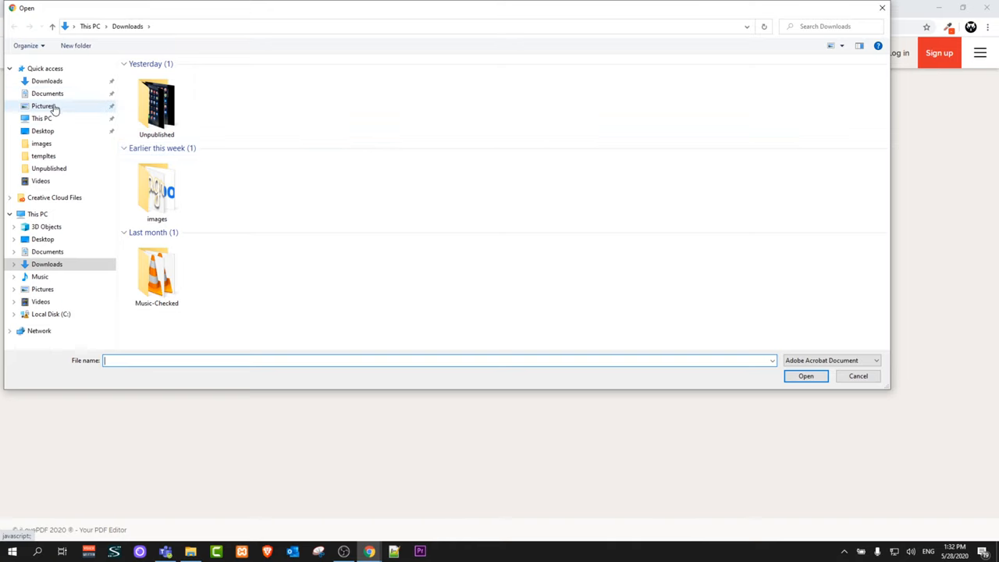
Upload File 1, File 2 and File 3 from the Desktop into the merger.
{"action": "left_click", "coordinate": [42, 131]}
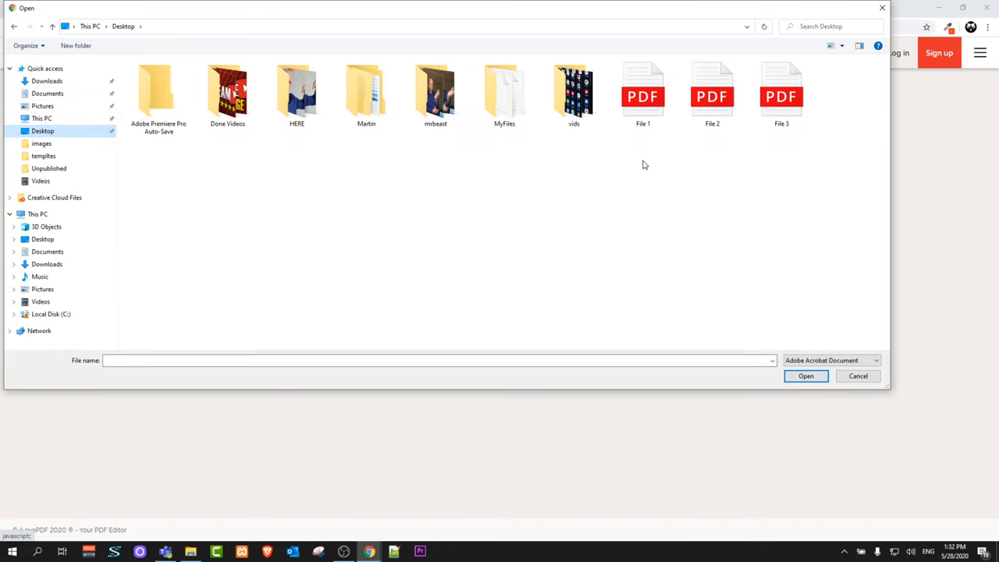
{"action": "left_click_drag", "start_coordinate": [638, 141], "coordinate": [812, 80]}
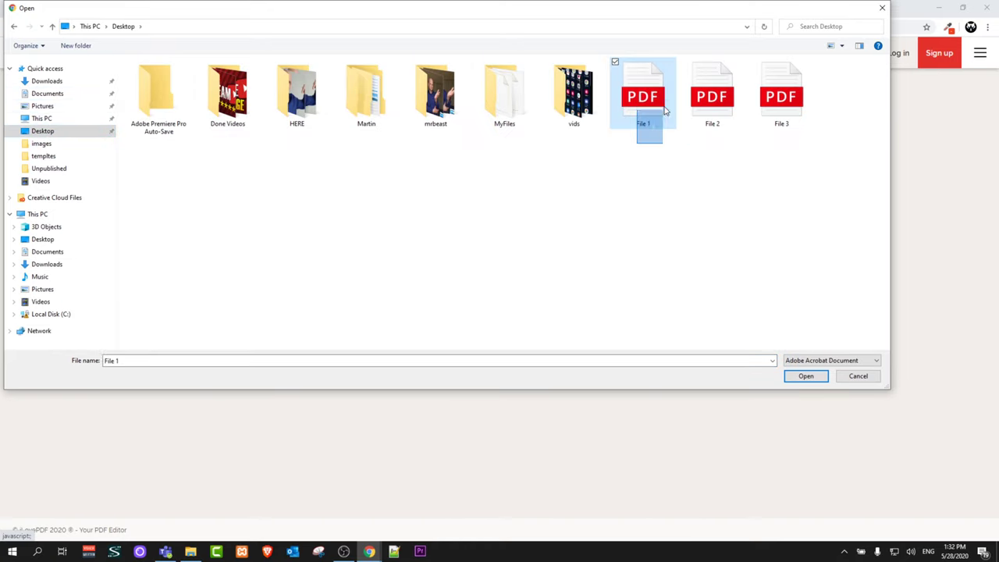
{"action": "left_click", "coordinate": [806, 376]}
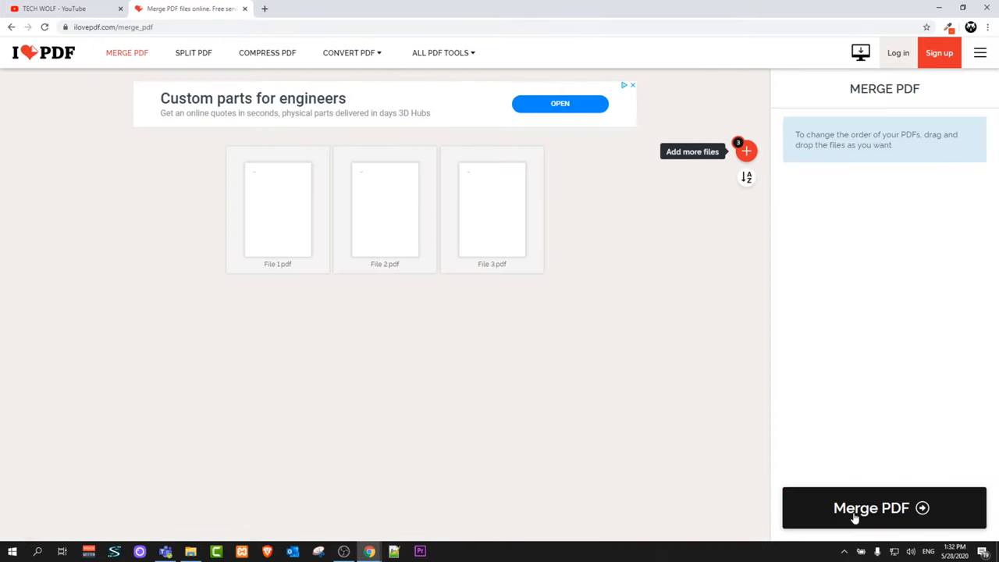
Merge the three PDFs into one and download the merged PDF.
{"action": "left_click", "coordinate": [856, 515]}
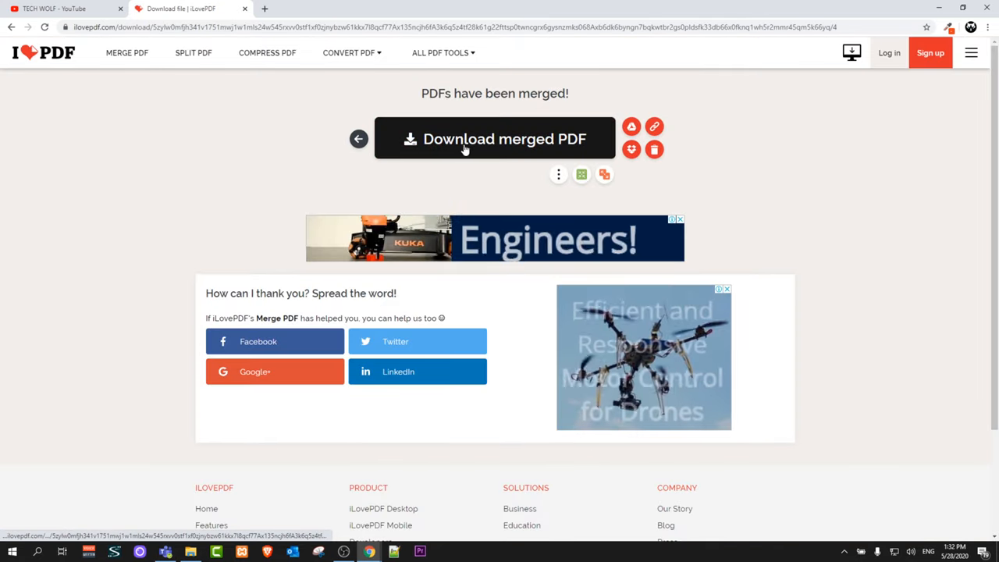
{"action": "left_click", "coordinate": [536, 145]}
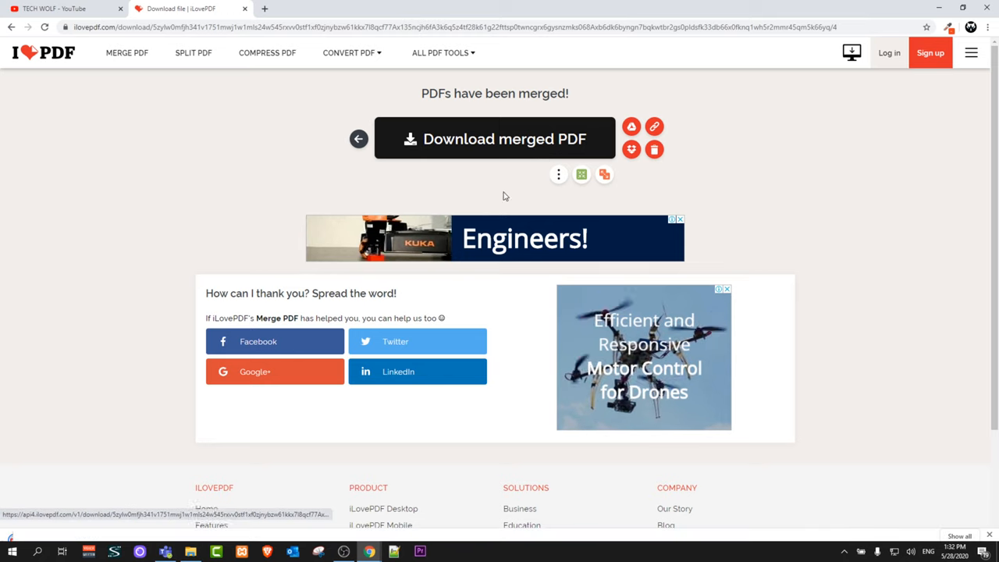